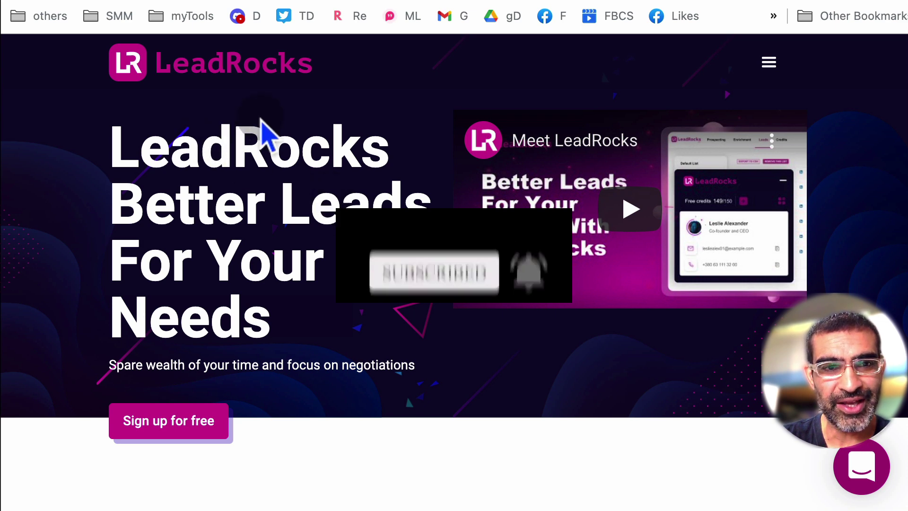
Scroll the LeadRocks homepage past Prospecting, Verification, Outreach, Enrichment and Chrome extension sections to the testimonials
scroll(355, 192, down, 1)
scroll(355, 195, down, 5)
scroll(352, 187, down, 1)
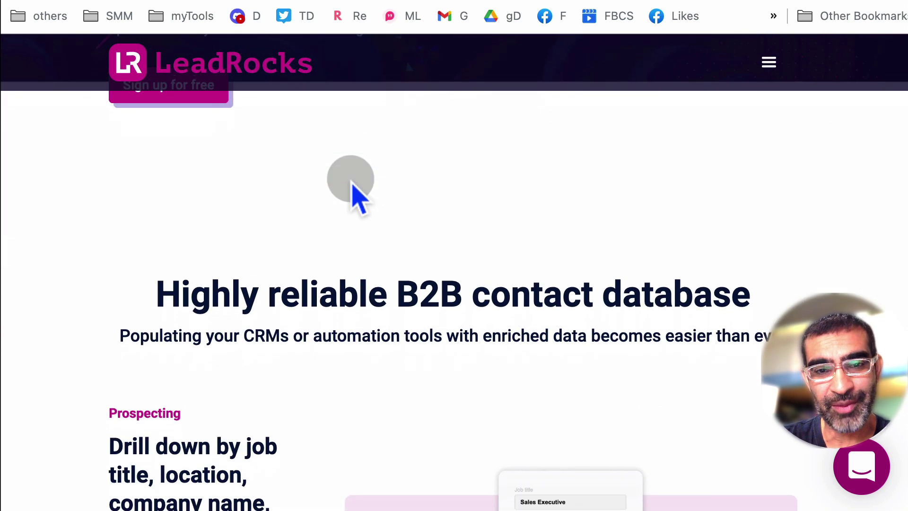
scroll(352, 187, down, 1)
scroll(283, 208, down, 2)
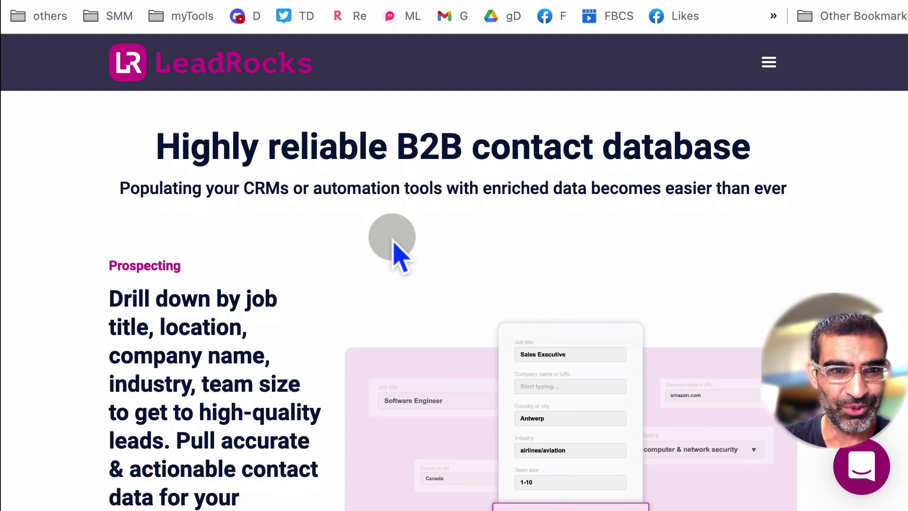
scroll(399, 257, down, 3)
scroll(398, 257, down, 3)
scroll(398, 258, down, 5)
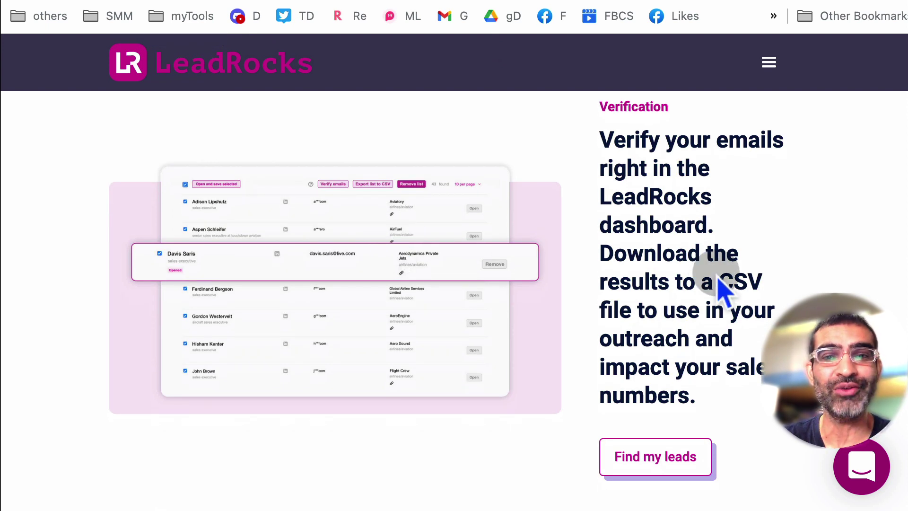
scroll(723, 291, down, 2)
scroll(723, 290, down, 4)
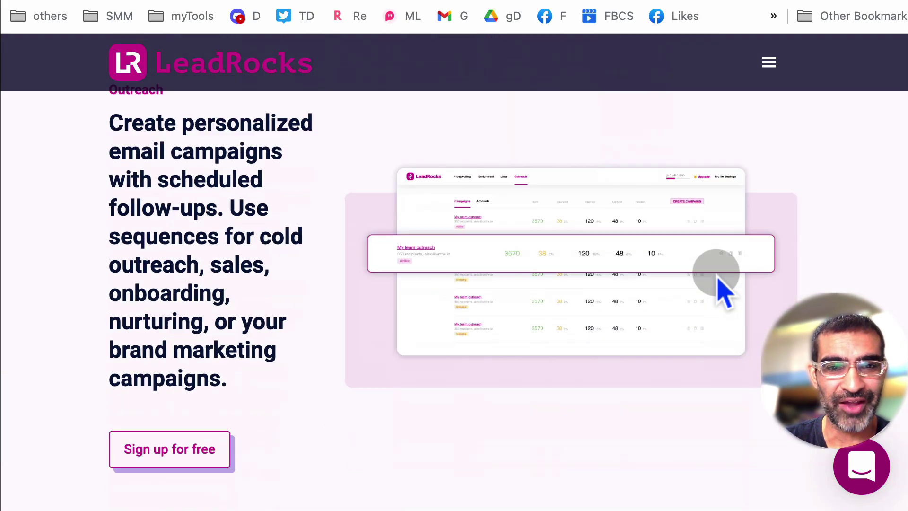
scroll(723, 291, down, 4)
scroll(723, 291, down, 4)
scroll(723, 291, down, 4)
scroll(723, 291, down, 3)
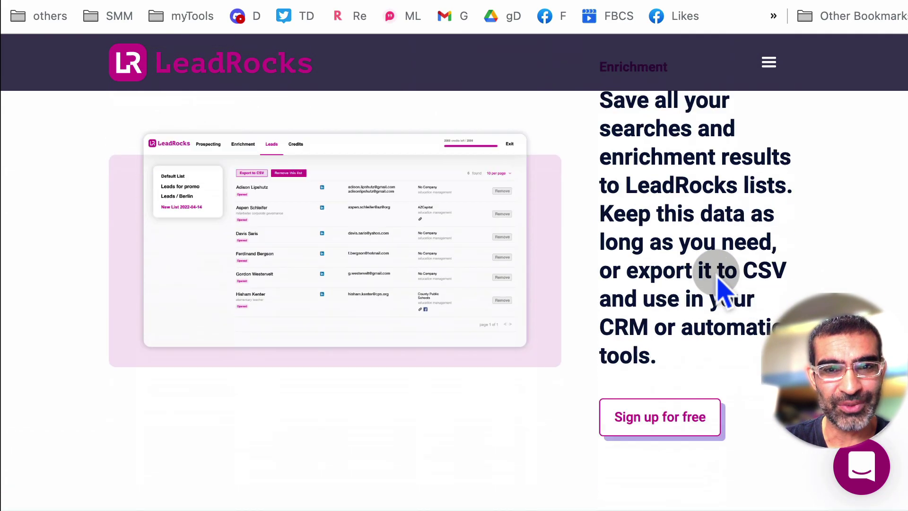
scroll(724, 290, down, 4)
scroll(723, 291, down, 4)
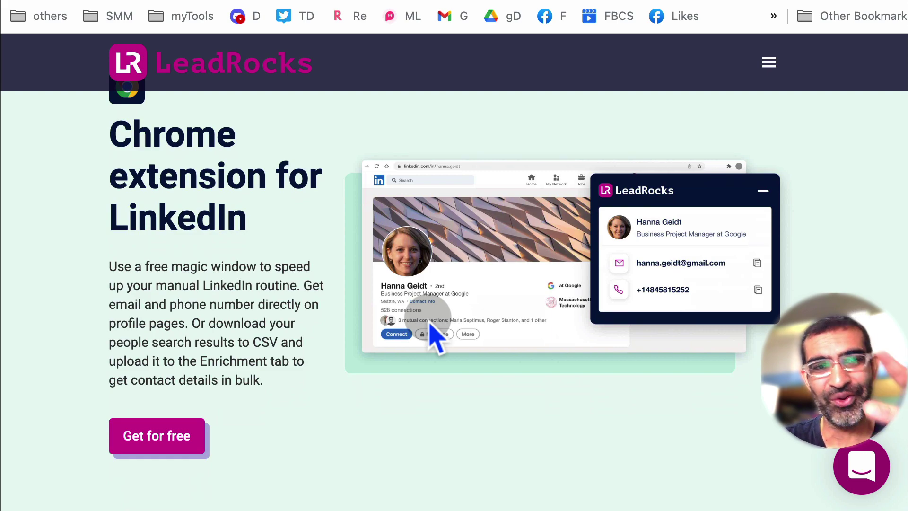
scroll(431, 327, down, 5)
scroll(430, 327, down, 5)
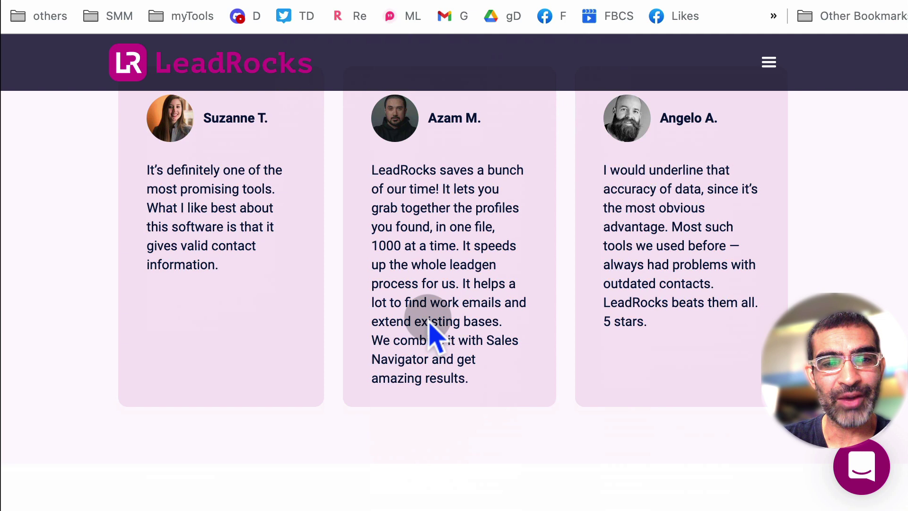
scroll(431, 327, down, 5)
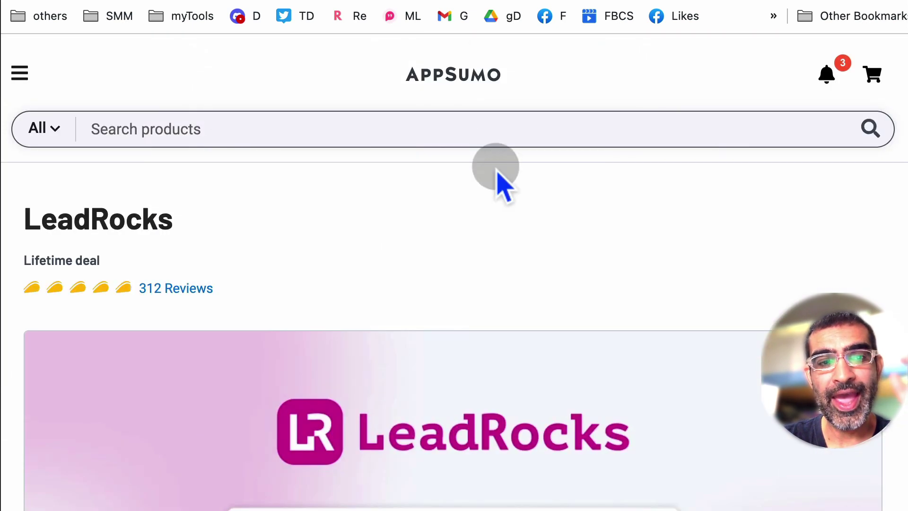
Scroll the AppSumo LeadRocks deal page to the $69 one-time price and Buy now button
scroll(497, 179, down, 5)
scroll(503, 184, down, 2)
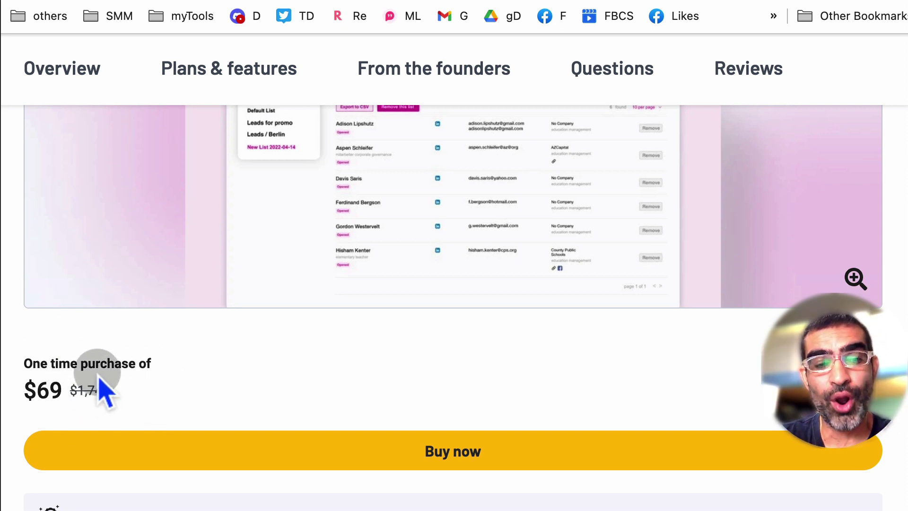
scroll(421, 310, down, 3)
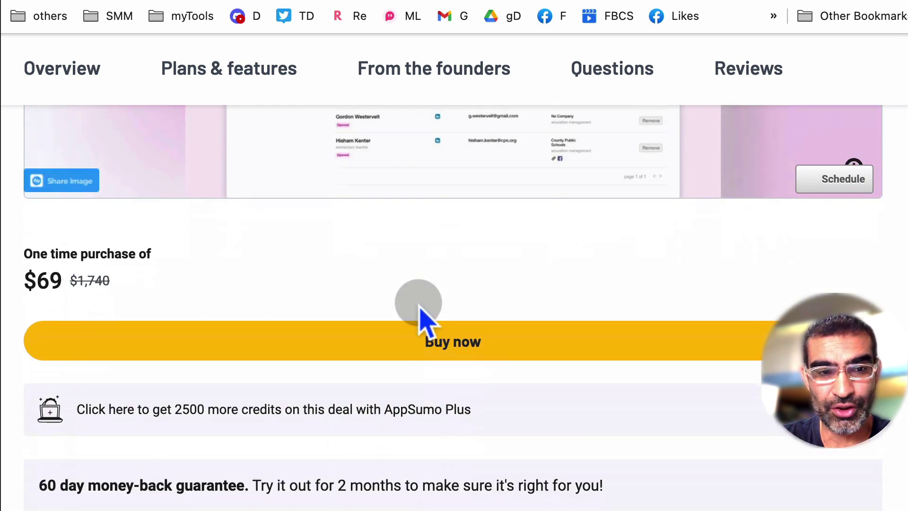
scroll(421, 310, down, 5)
scroll(422, 312, up, 1)
scroll(422, 312, up, 8)
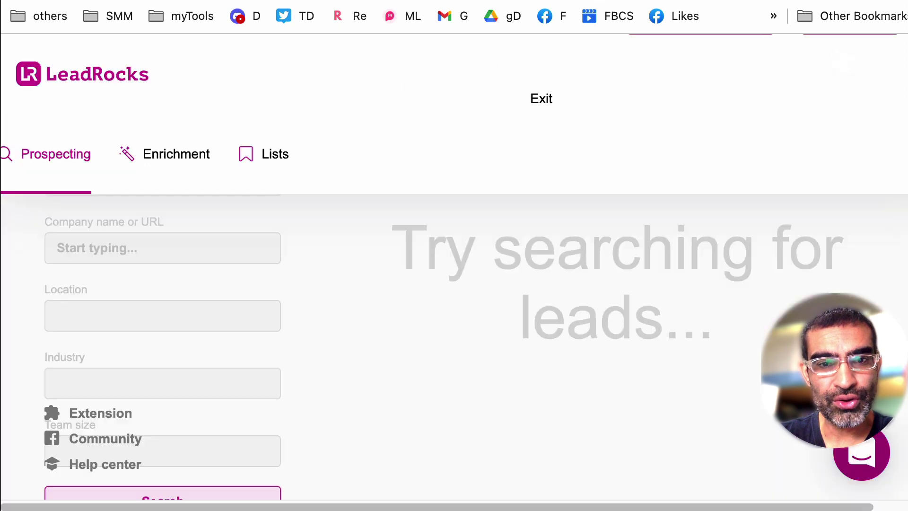
Switch to the LeadRocks prospecting tab and set Chrome's page zoom to 75%
click(567, 3)
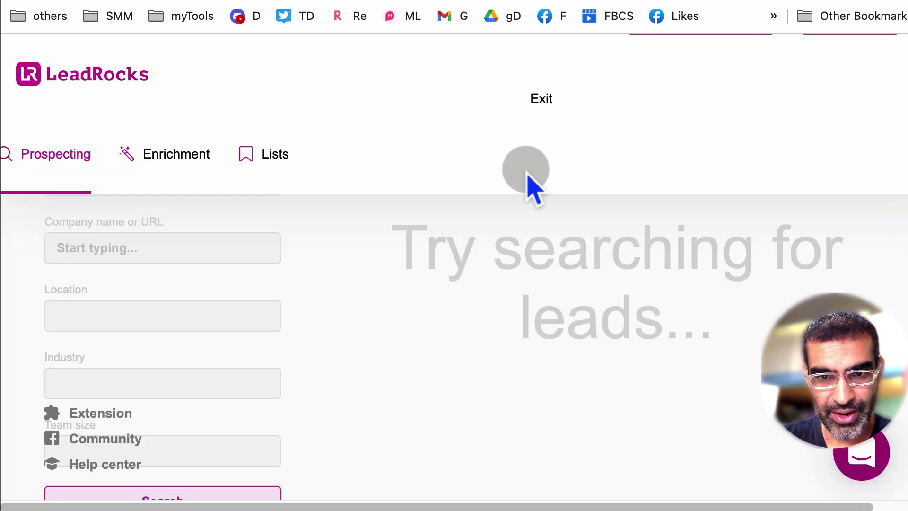
click(898, 3)
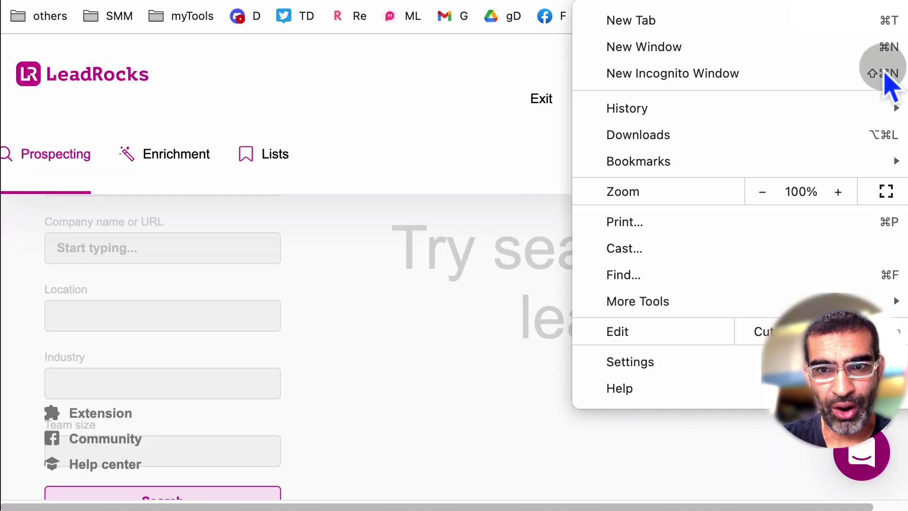
click(763, 194)
click(766, 195)
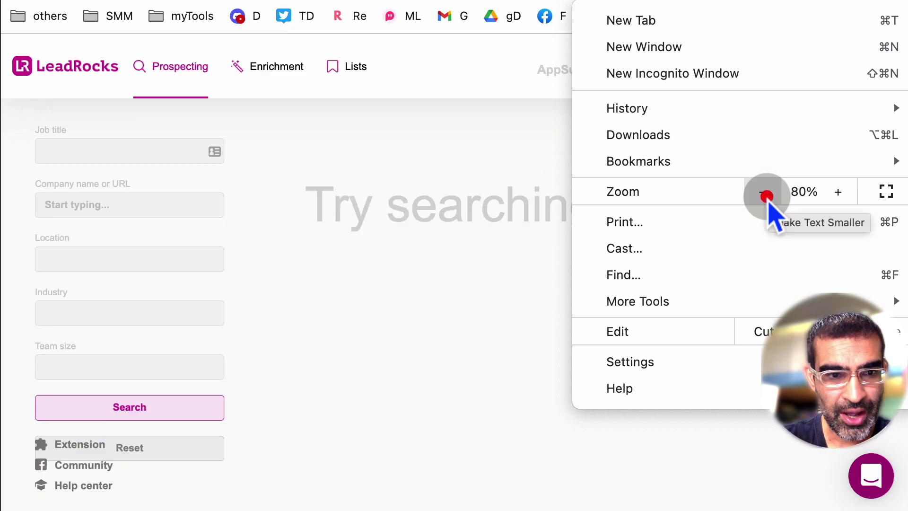
click(472, 325)
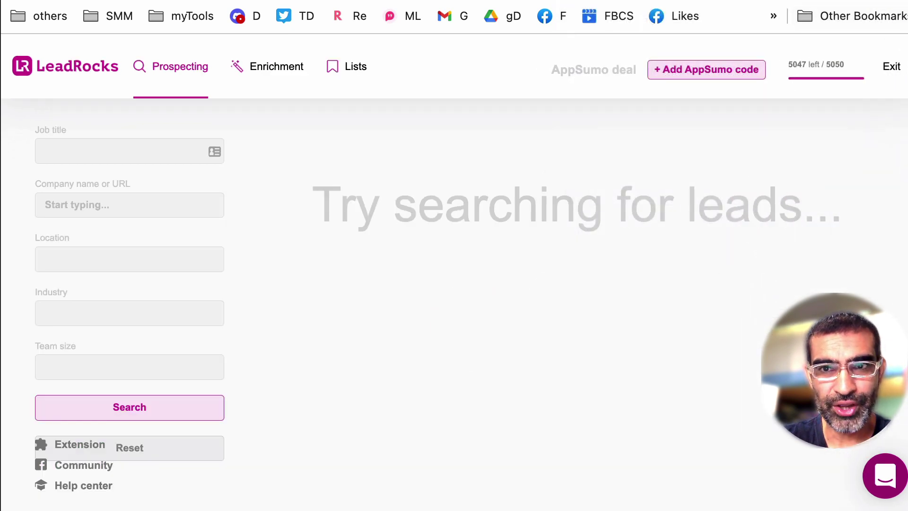
click(891, 6)
click(763, 191)
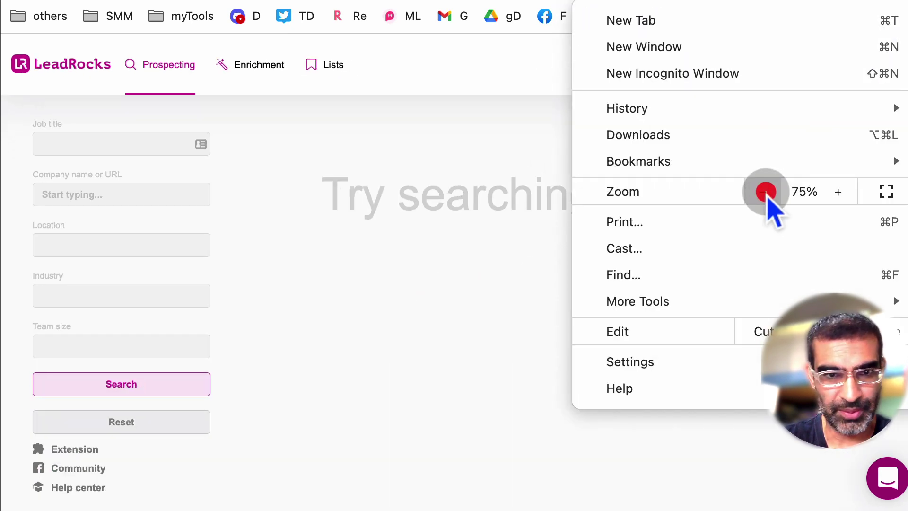
click(484, 298)
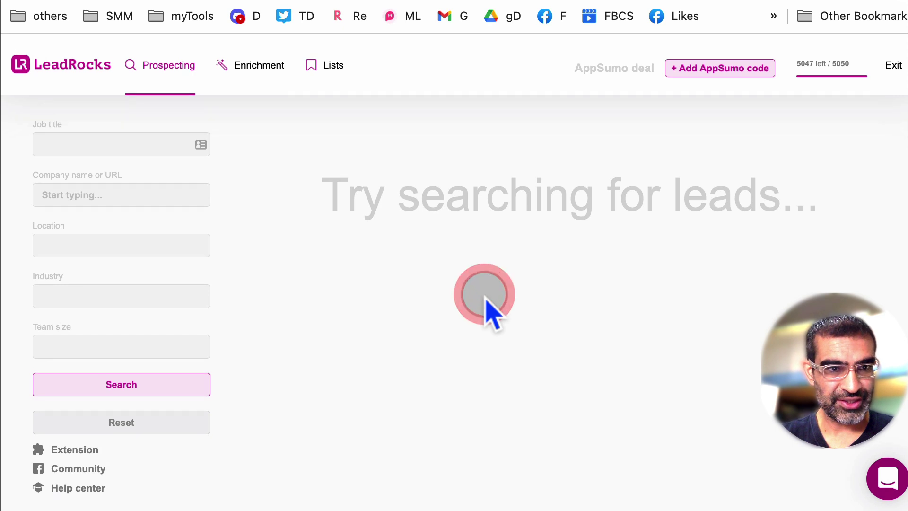
Set the lead search job title to founder and the location to United States
click(137, 143)
text(founder)
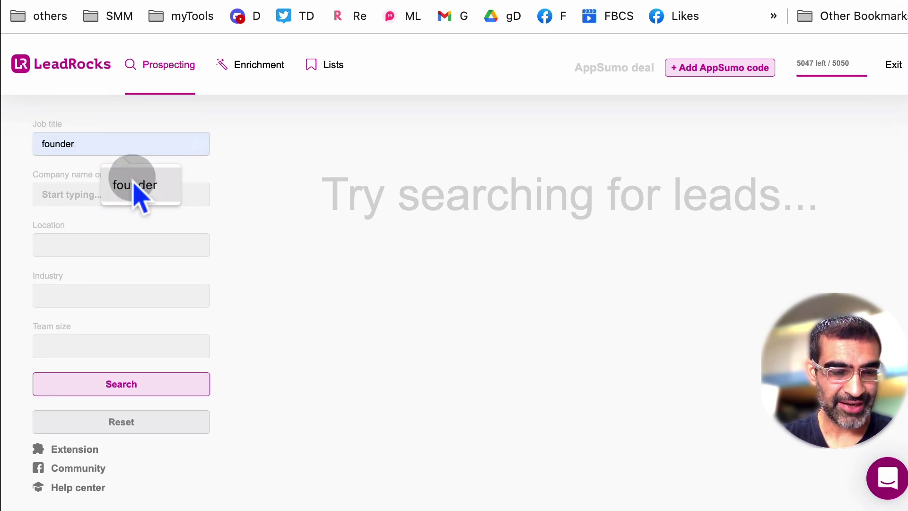
click(137, 187)
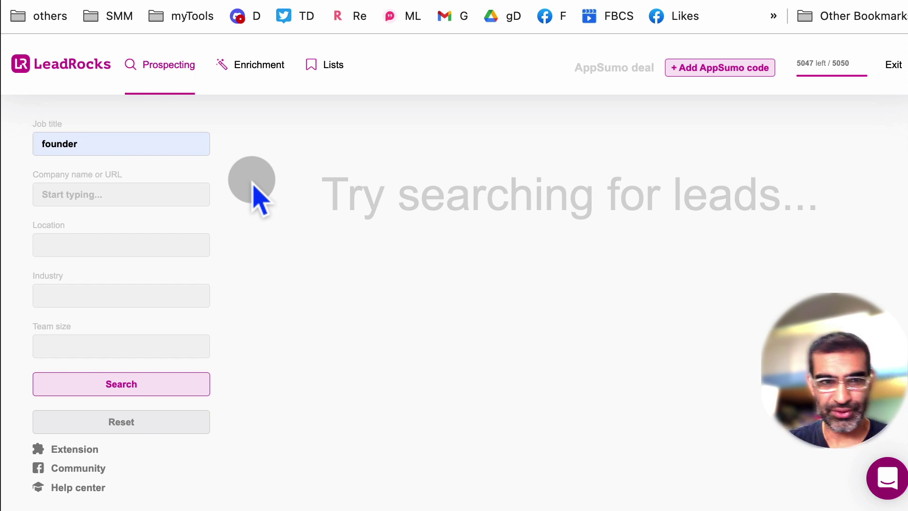
click(134, 191)
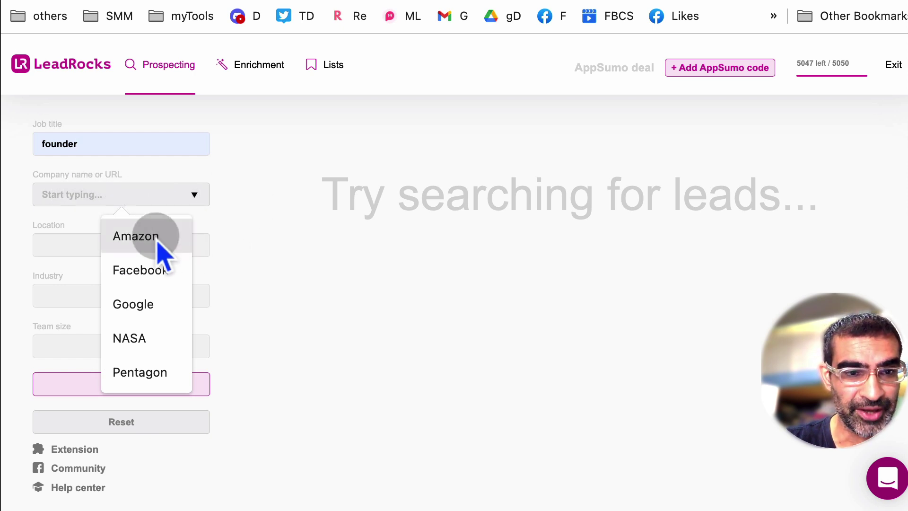
click(243, 243)
click(161, 244)
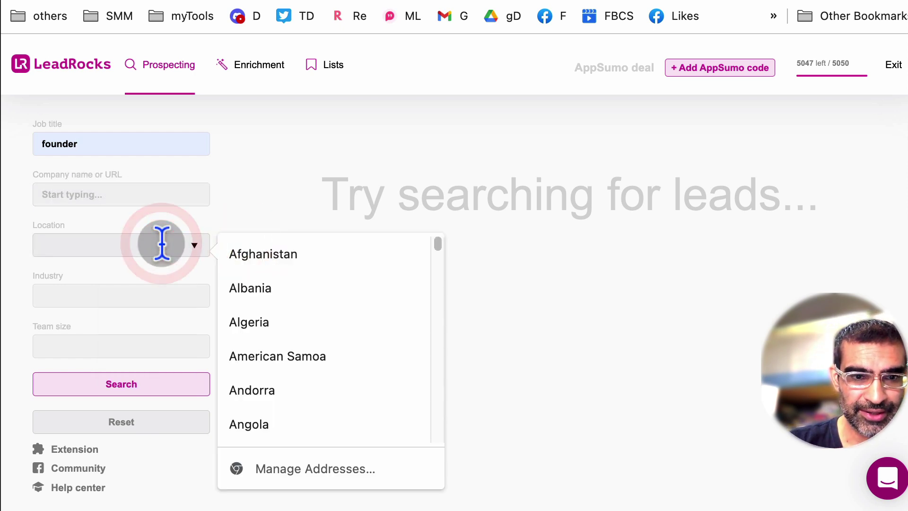
text(united)
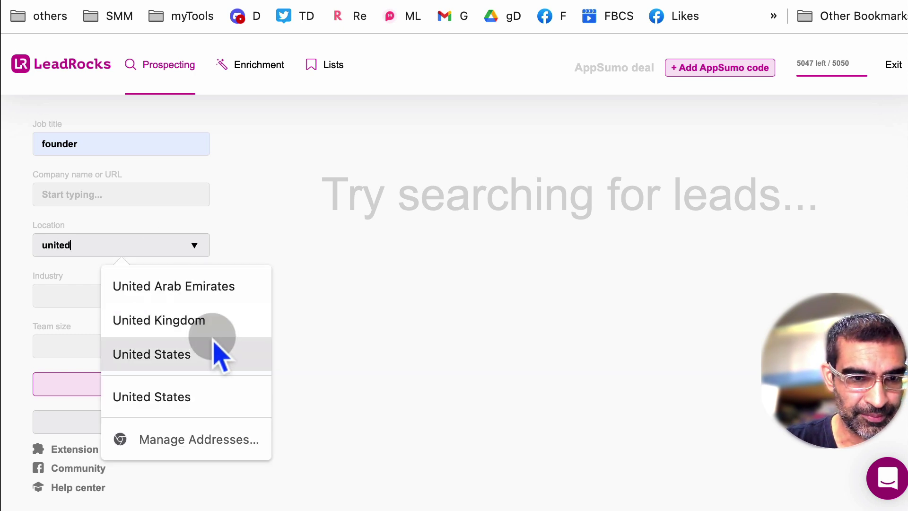
click(215, 353)
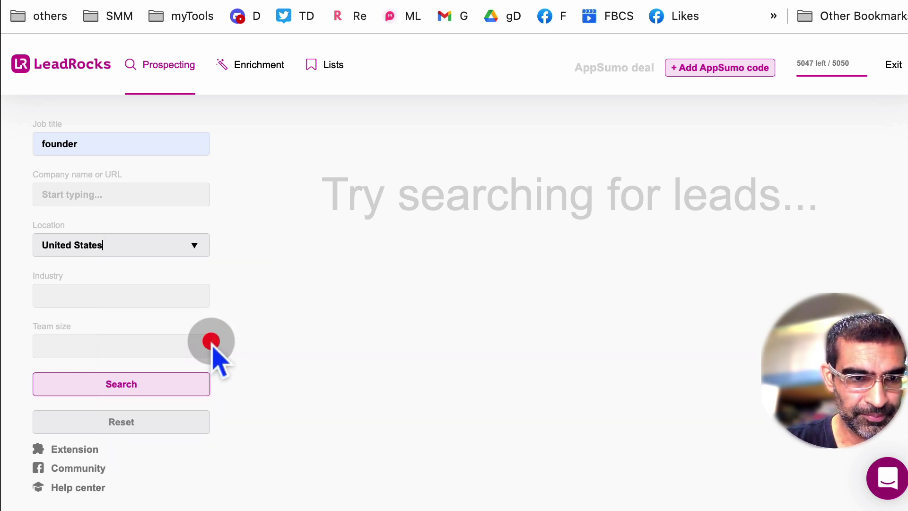
Set industry to accounting and team size to 501-1000, then run the search
click(146, 290)
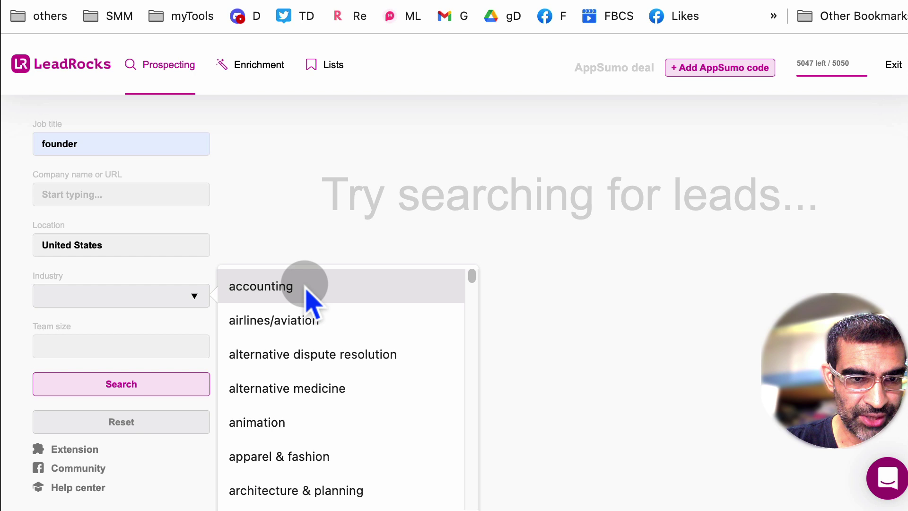
scroll(352, 335, down, 1)
scroll(350, 332, down, 1)
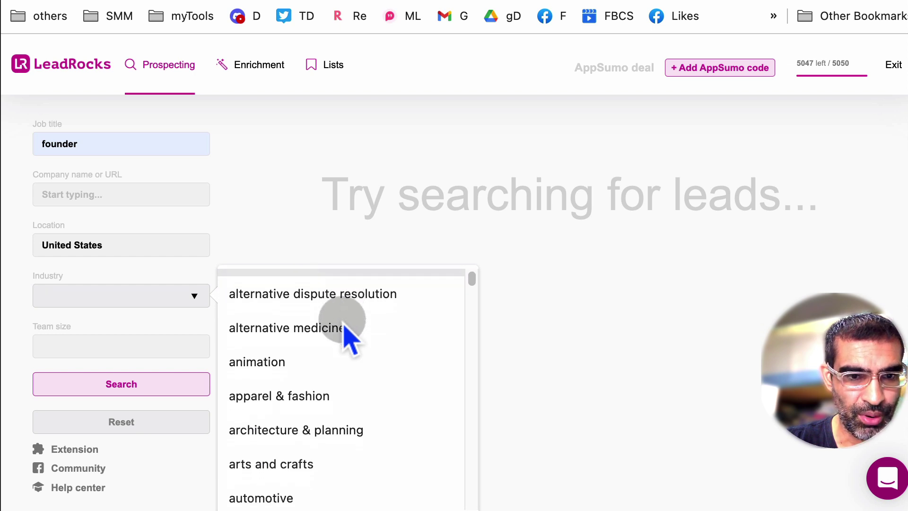
scroll(349, 332, down, 1)
scroll(350, 333, up, 3)
click(325, 288)
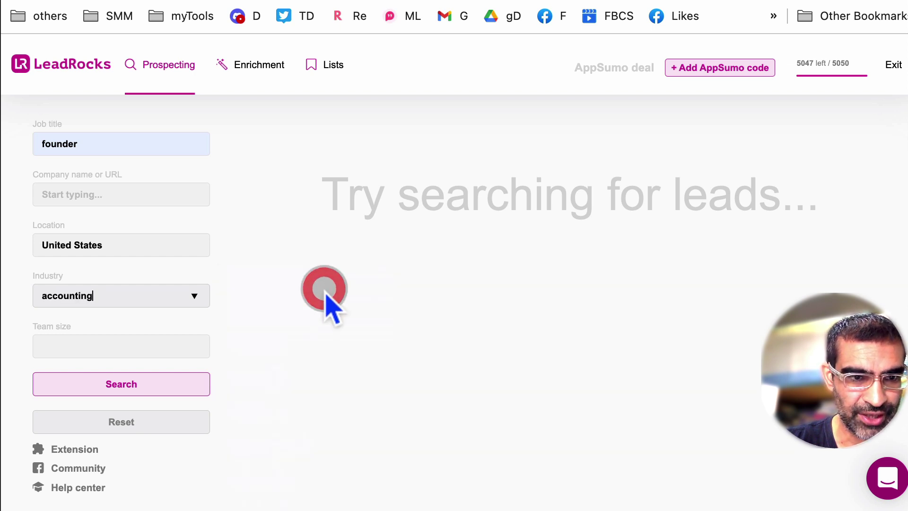
click(183, 344)
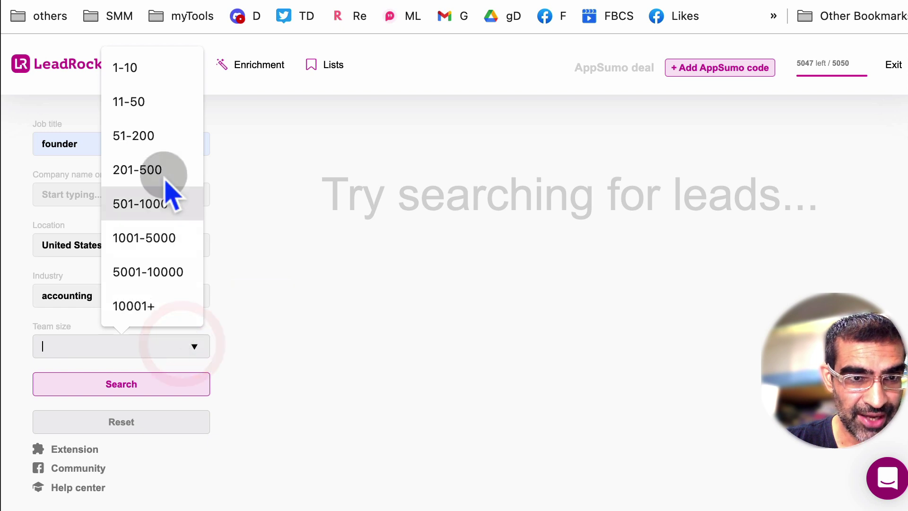
click(165, 216)
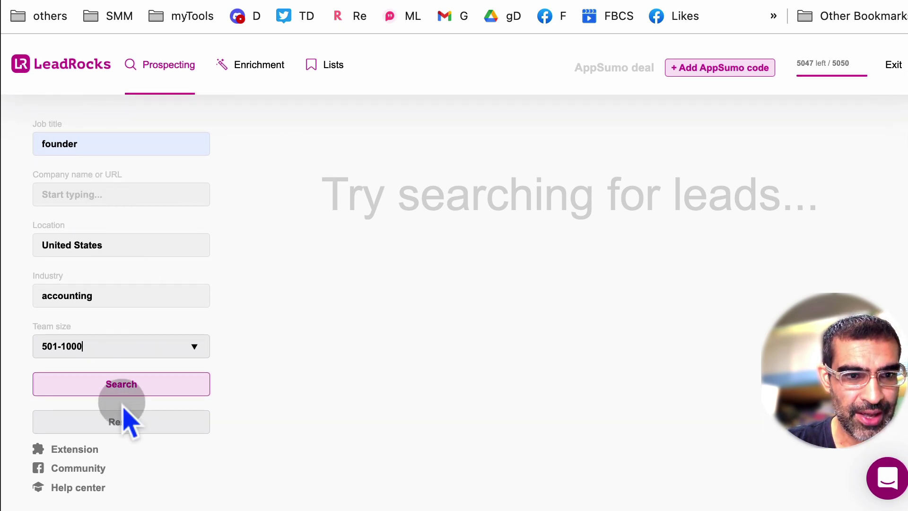
click(127, 382)
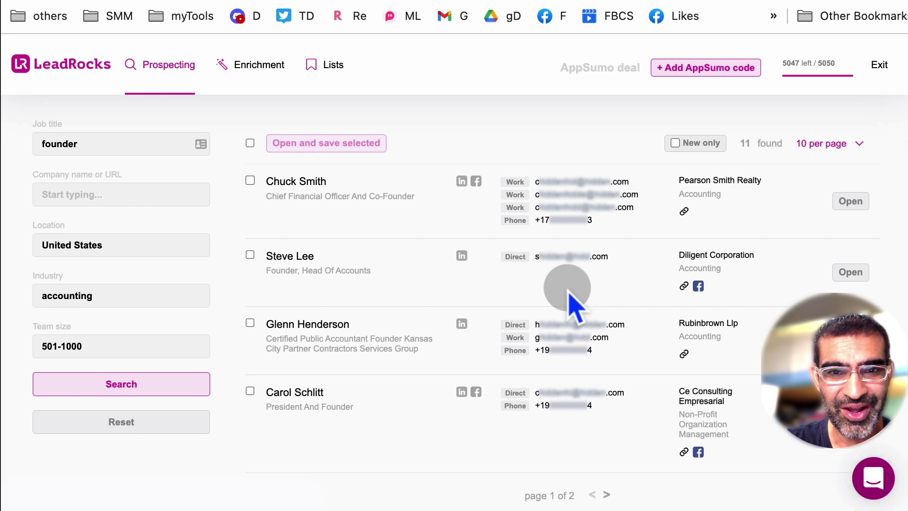
scroll(574, 304, down, 5)
scroll(574, 305, down, 2)
scroll(575, 305, down, 3)
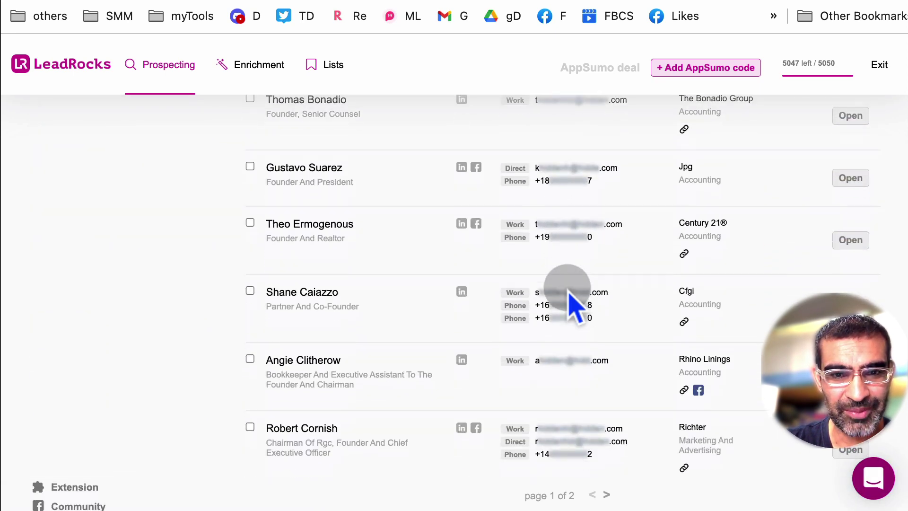
scroll(574, 305, down, 1)
scroll(575, 305, up, 3)
scroll(574, 302, up, 8)
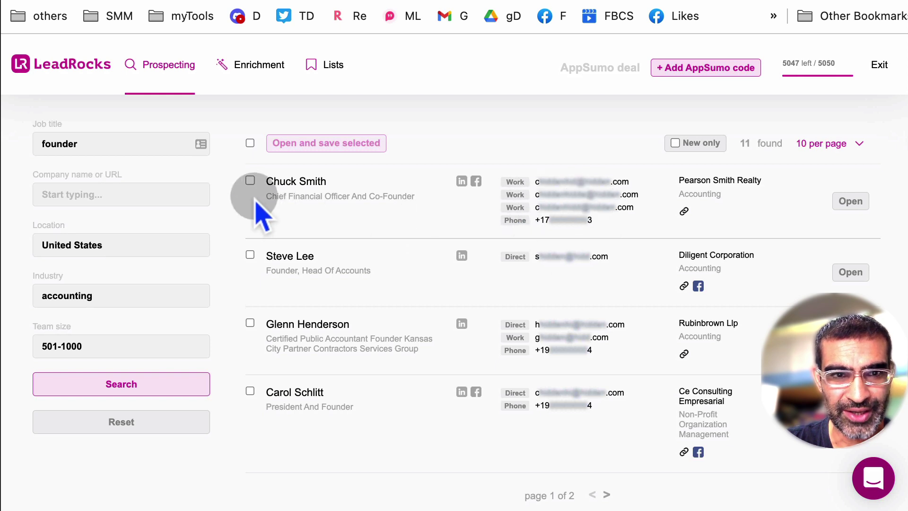
click(251, 181)
mouse_move(809, 63)
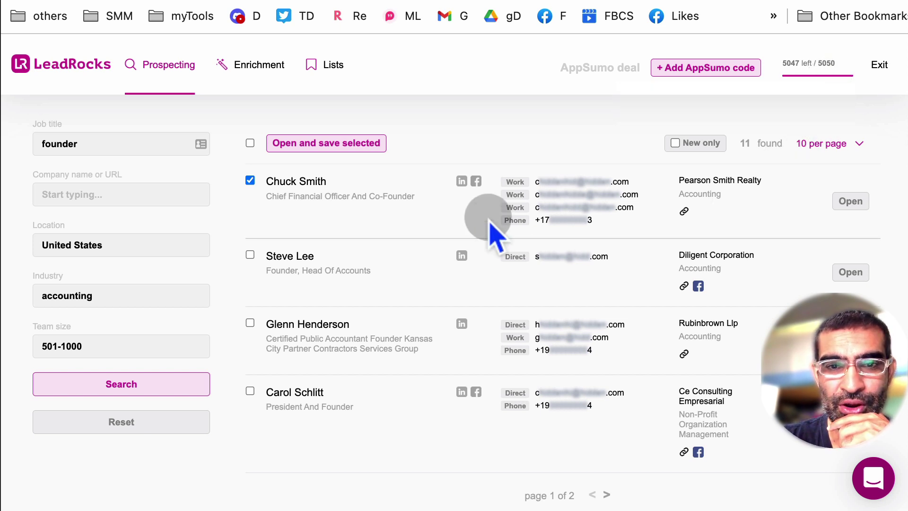
click(819, 204)
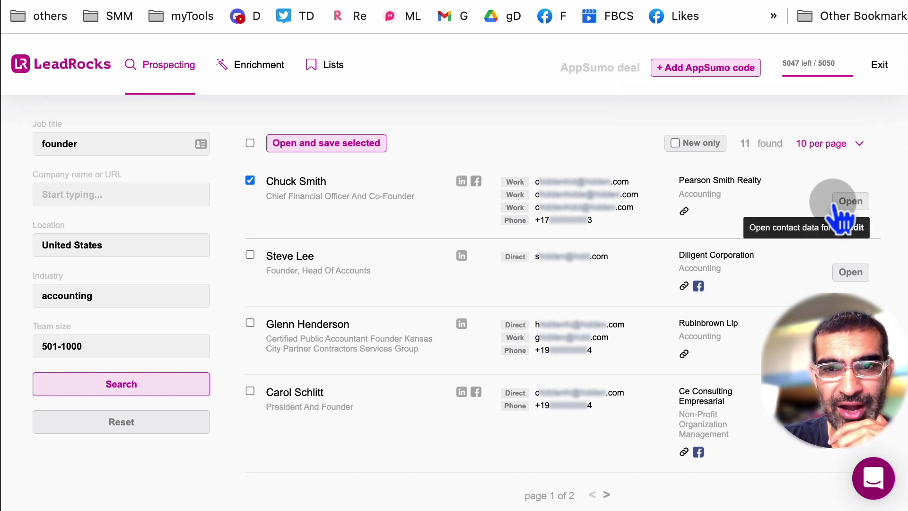
click(544, 323)
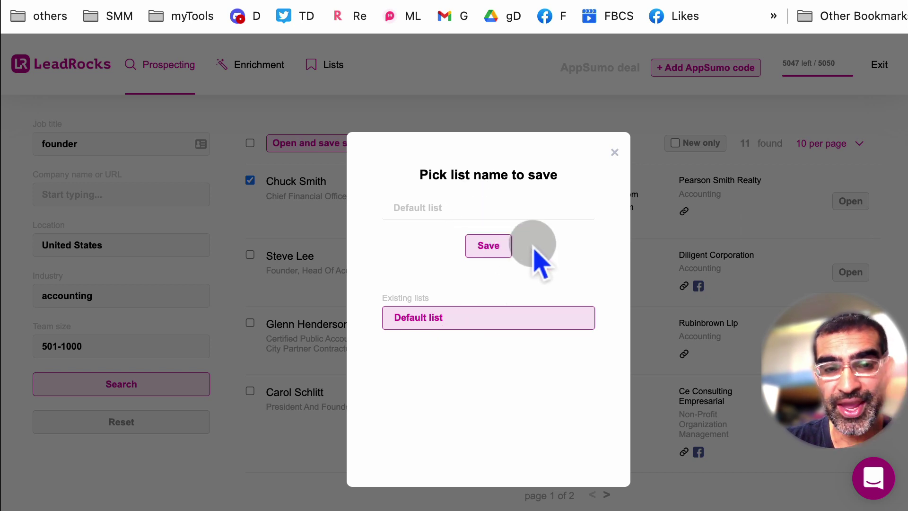
click(448, 316)
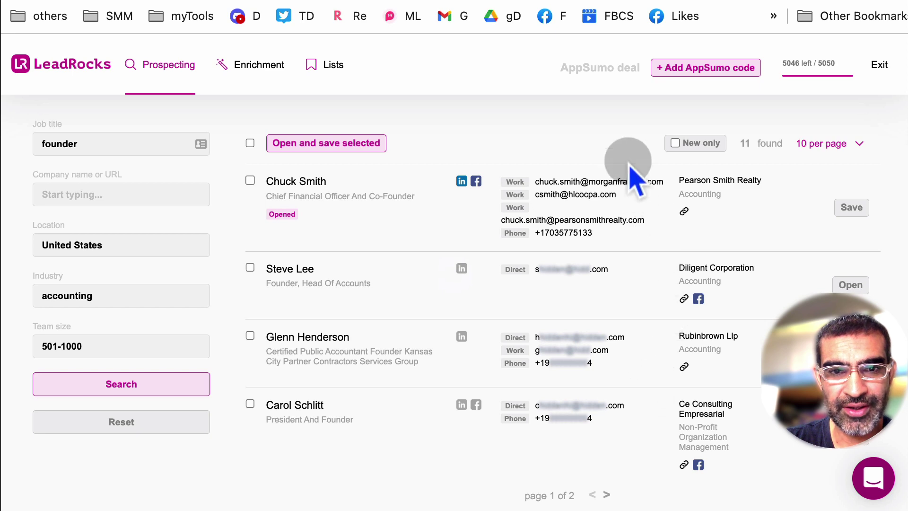
scroll(667, 231, up, 2)
scroll(668, 231, up, 3)
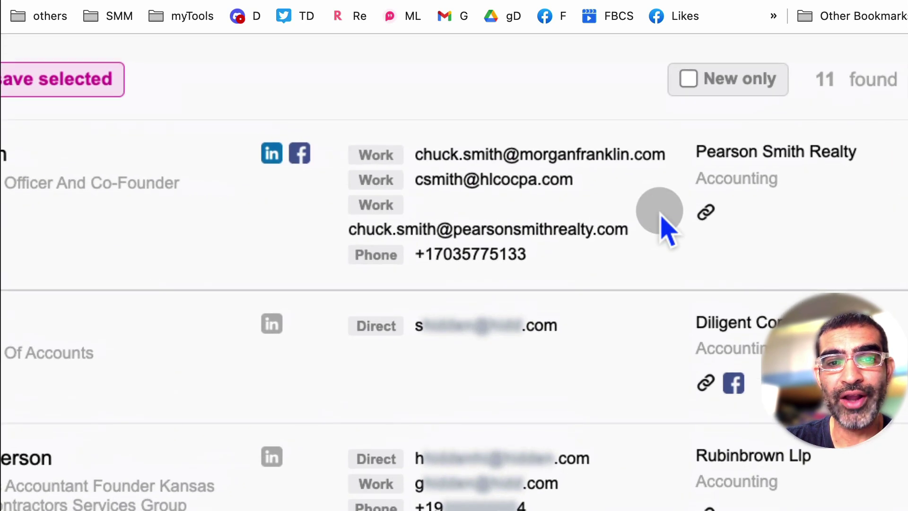
scroll(668, 230, up, 2)
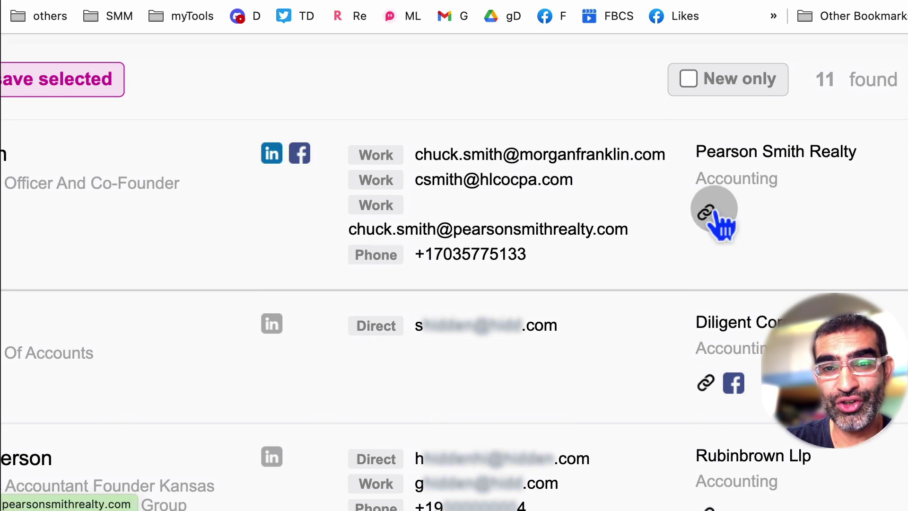
scroll(715, 215, down, 3)
scroll(718, 222, down, 2)
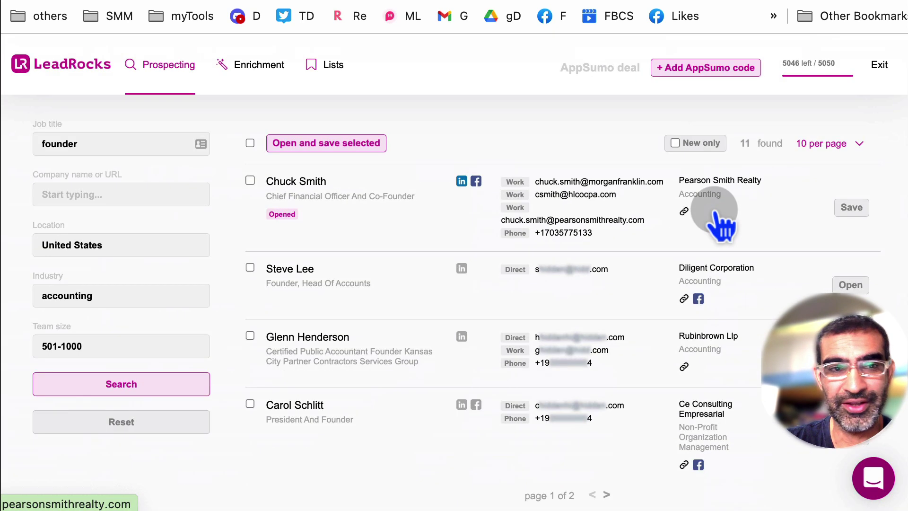
Change the job title to CEO and the industry to apparel & fashion
double_click(127, 140)
text(CEO)
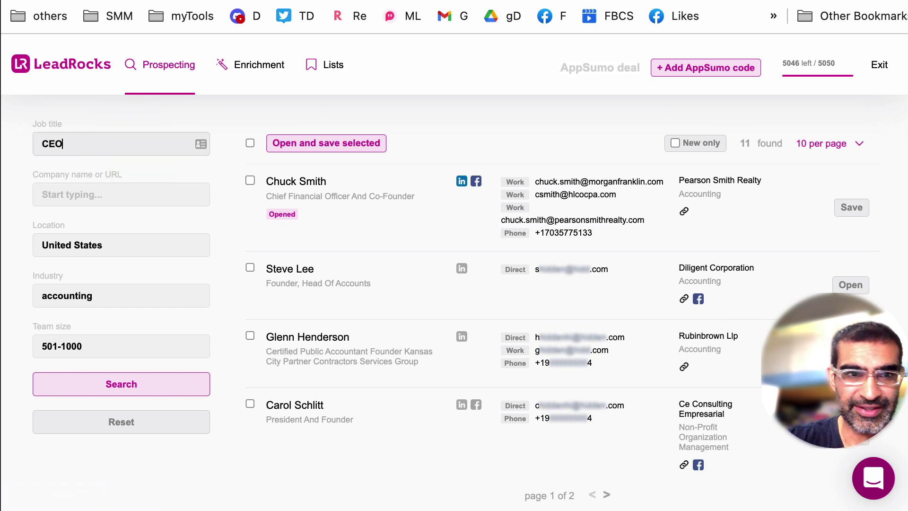
click(154, 294)
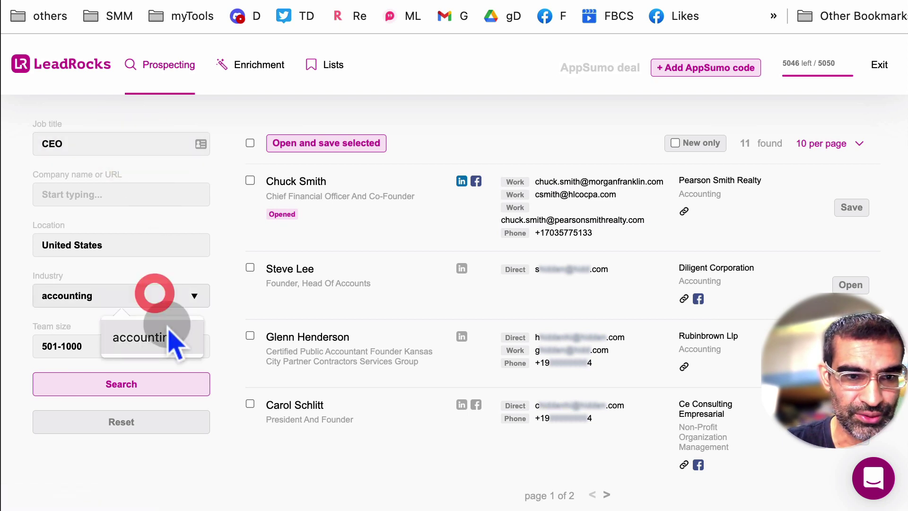
double_click(192, 294)
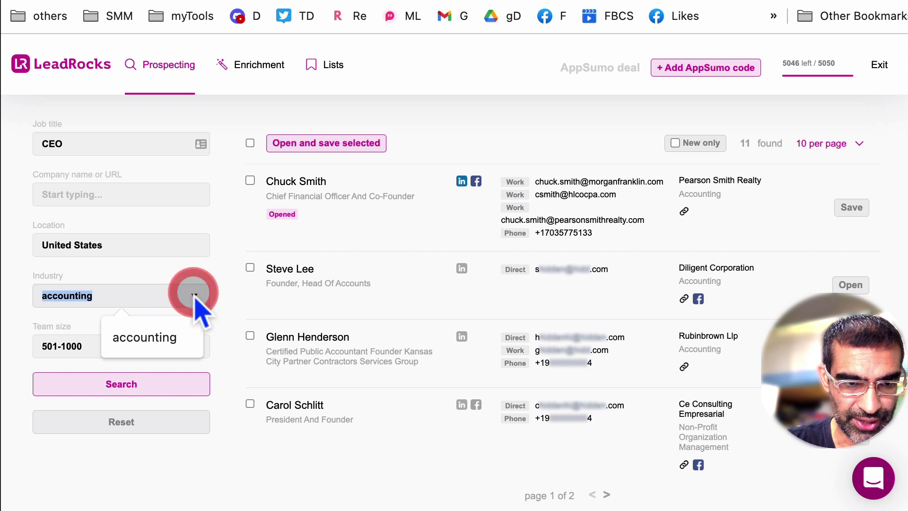
click(191, 294)
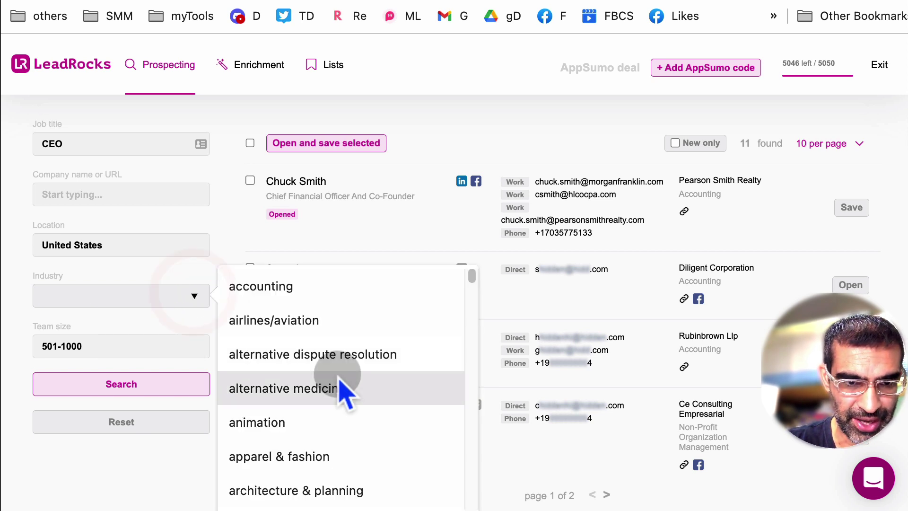
scroll(339, 379, down, 2)
scroll(337, 375, down, 1)
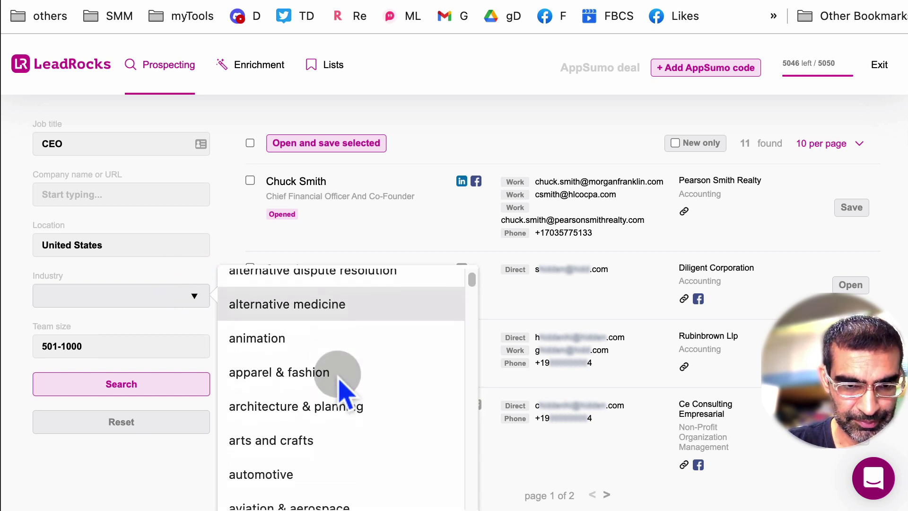
click(322, 382)
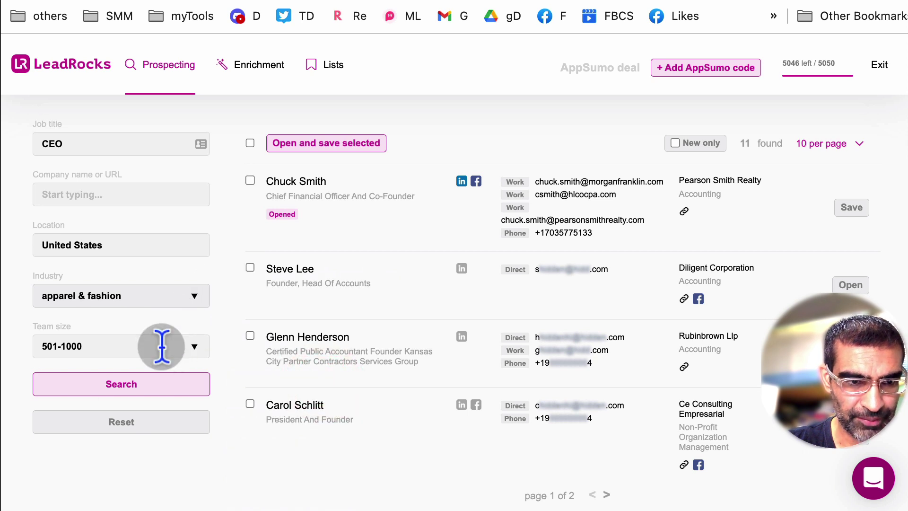
Replace the 501-1000 team size with 11-50 and rerun the search
click(161, 347)
click(189, 348)
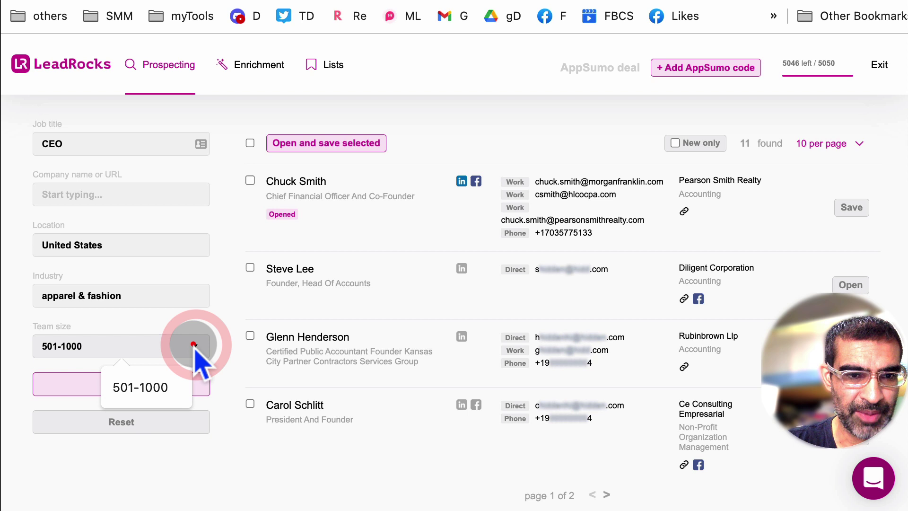
double_click(173, 338)
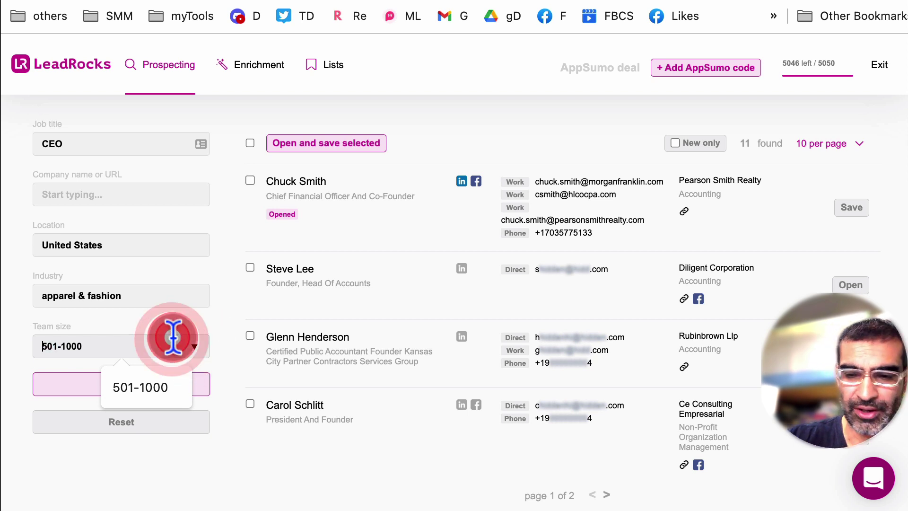
key(BackSpace)
click(196, 340)
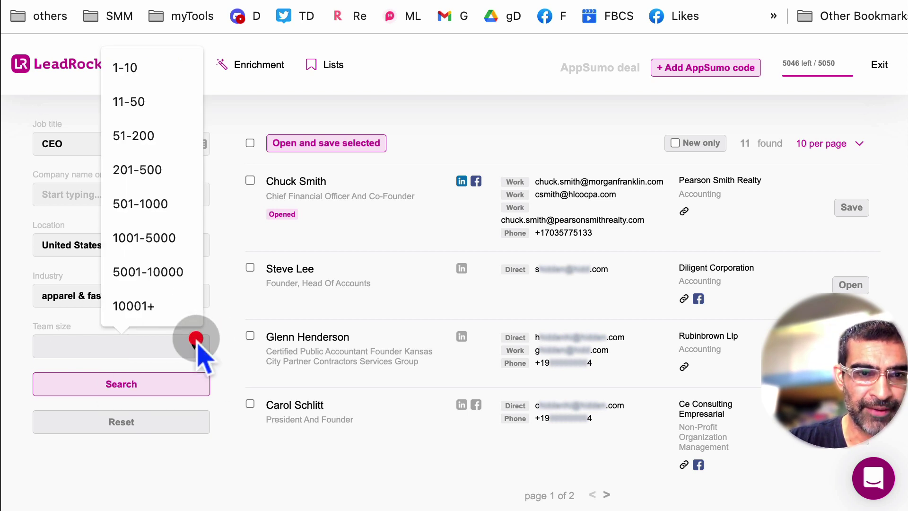
click(150, 101)
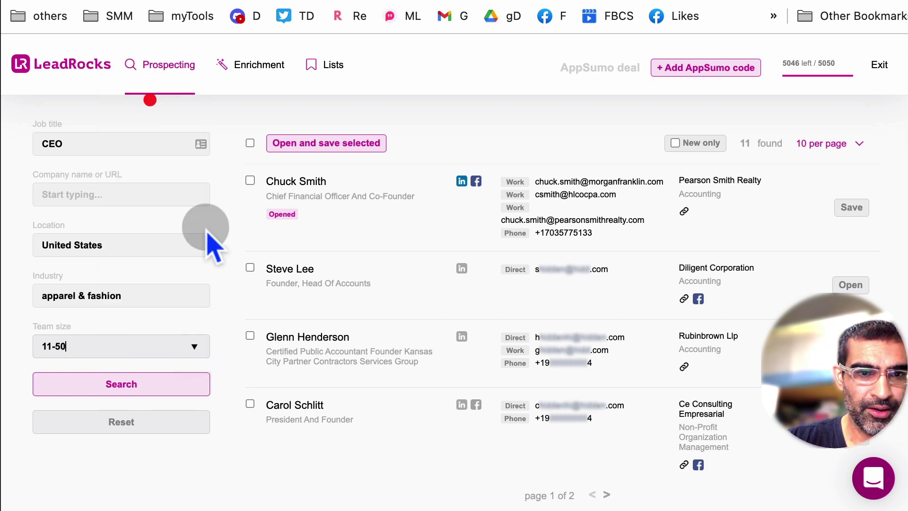
click(172, 385)
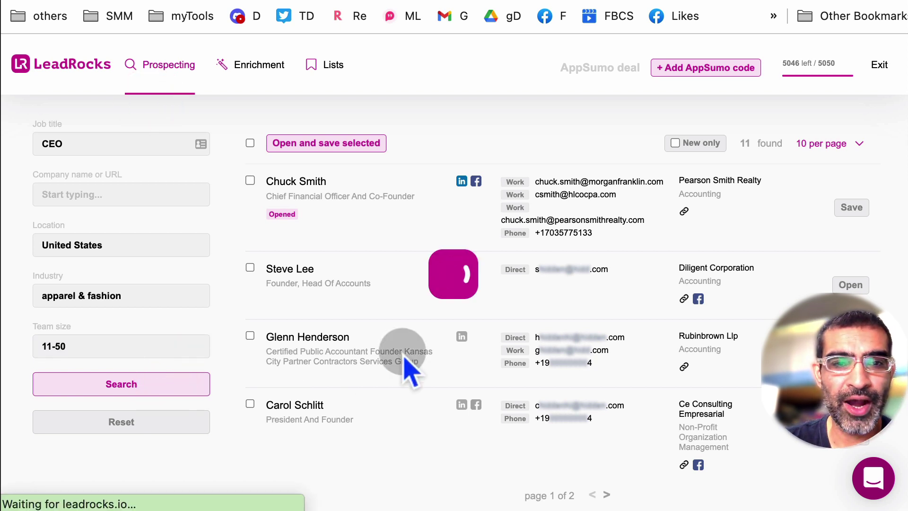
scroll(408, 371, down, 3)
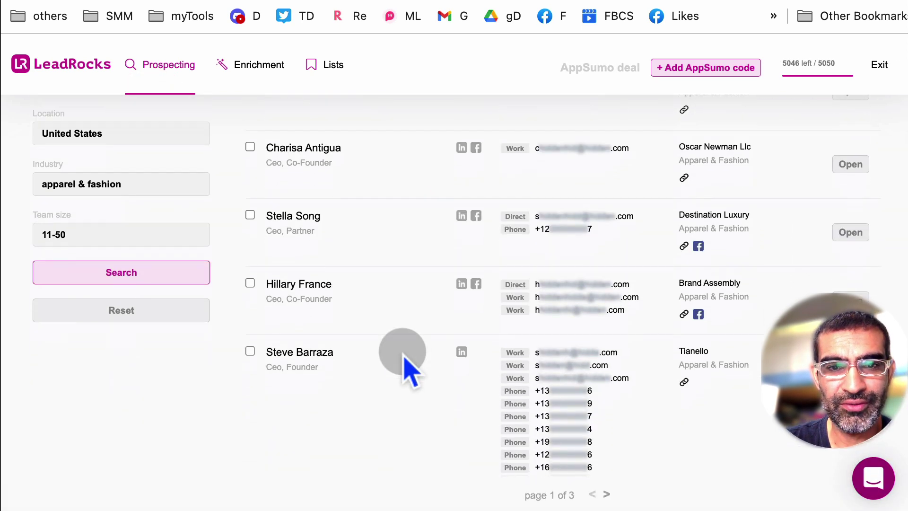
scroll(408, 371, down, 5)
scroll(556, 253, down, 1)
scroll(563, 254, up, 3)
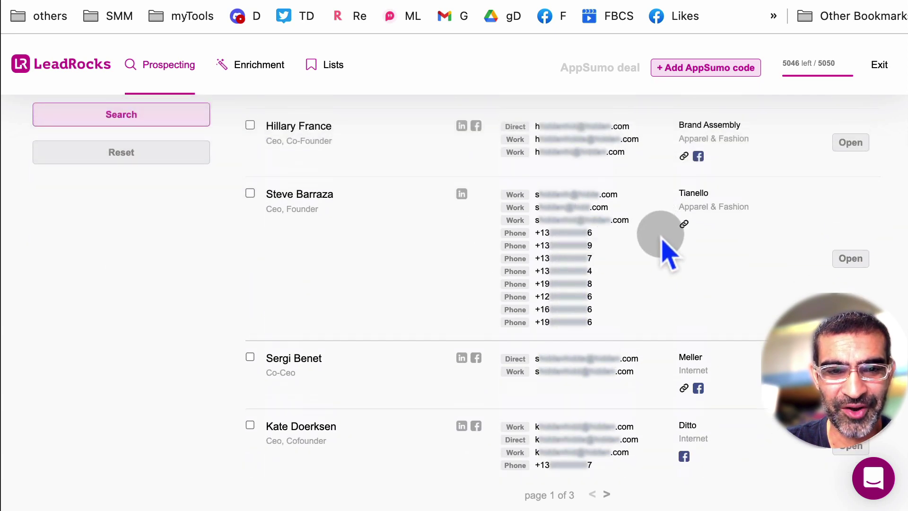
scroll(668, 254, up, 6)
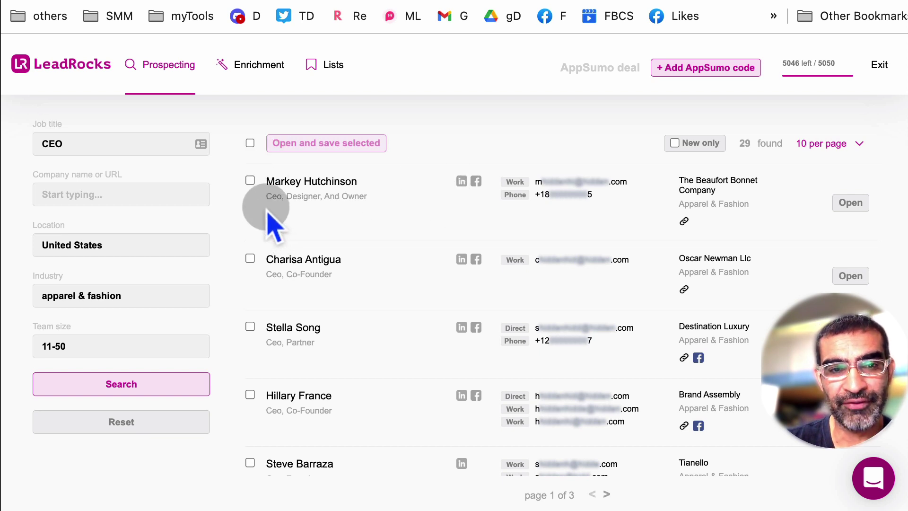
triple_click(283, 198)
click(405, 200)
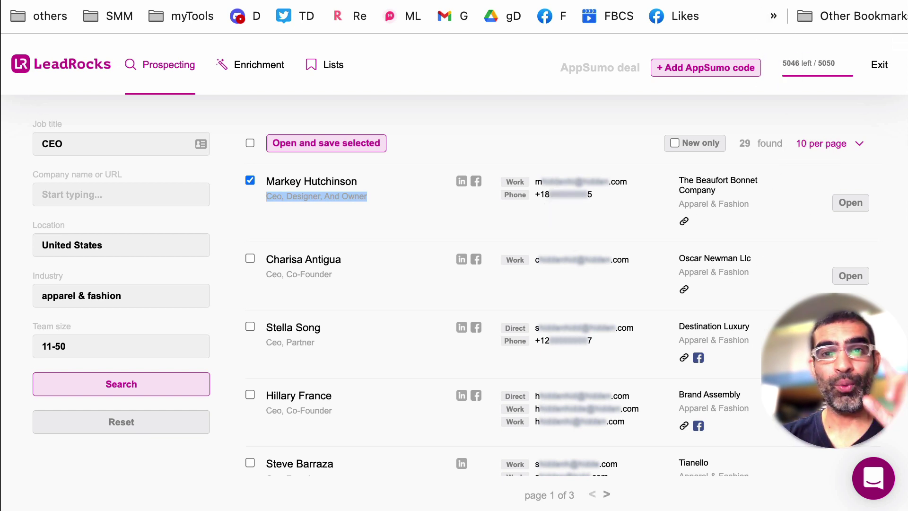
Open LinkedIn in a new browser tab
key(super+t)
text(li)
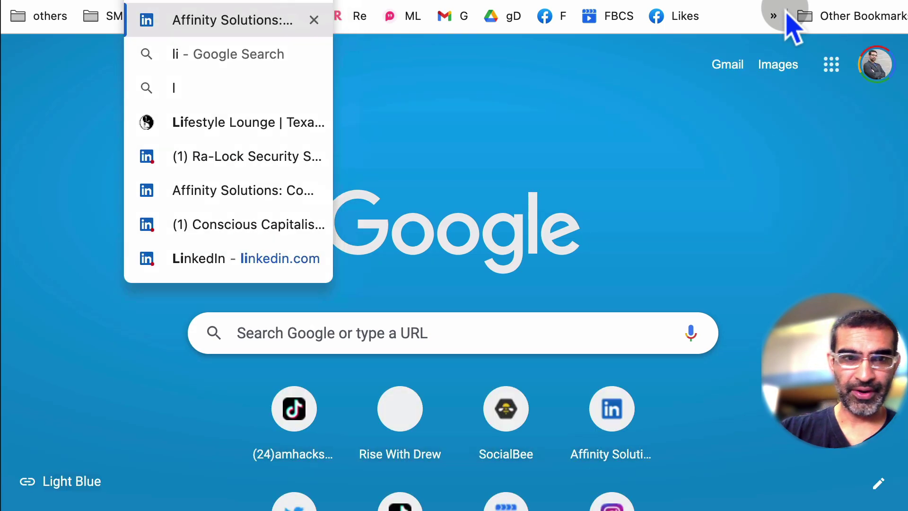
text(nk)
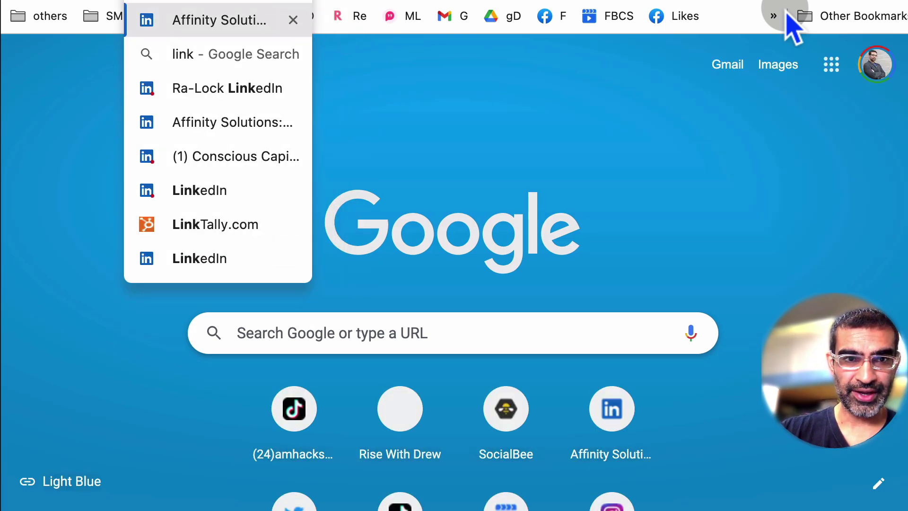
key(Return)
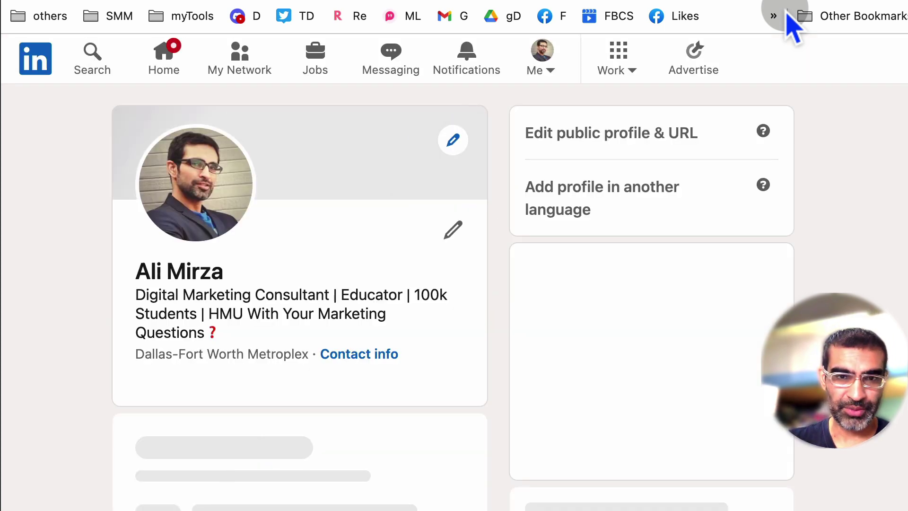
Reduce the LinkedIn page zoom from 90% to 80%
click(896, 4)
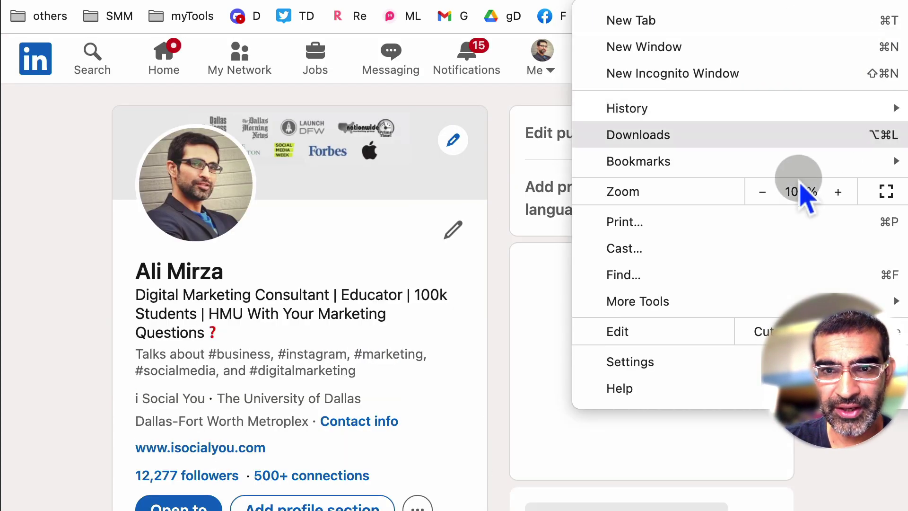
click(762, 192)
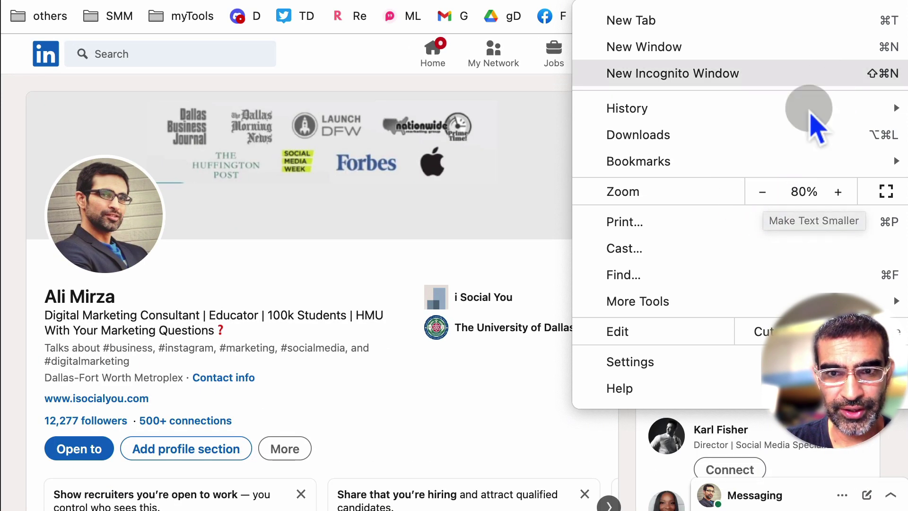
key(Escape)
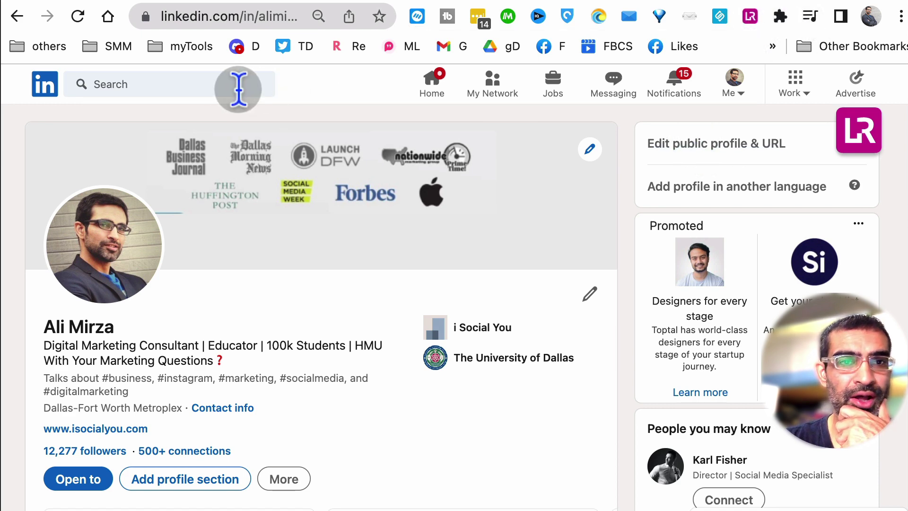
Open the recently searched contact's profile and reveal their two emails and phone in LeadRocks
click(219, 88)
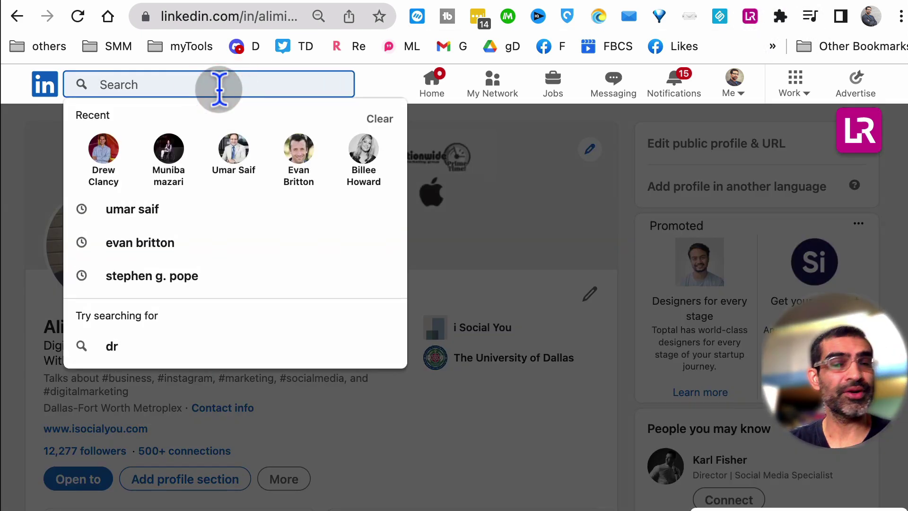
click(105, 176)
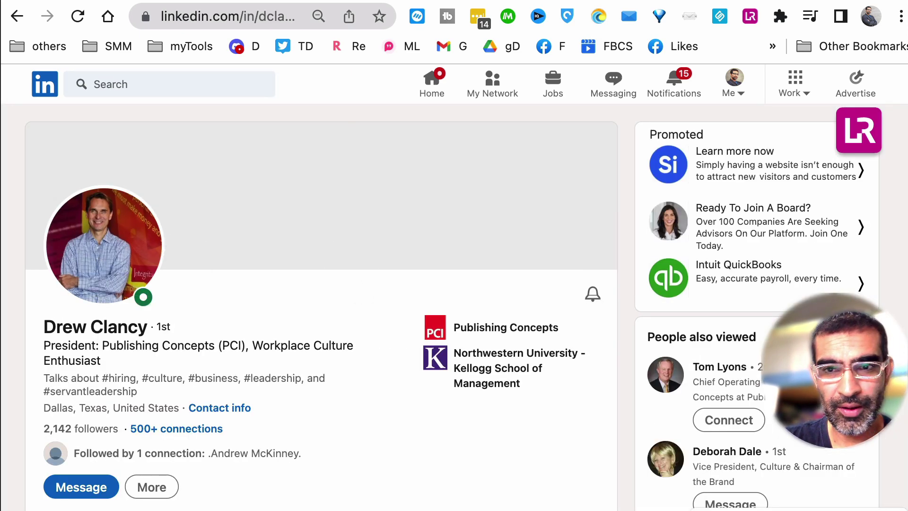
click(857, 144)
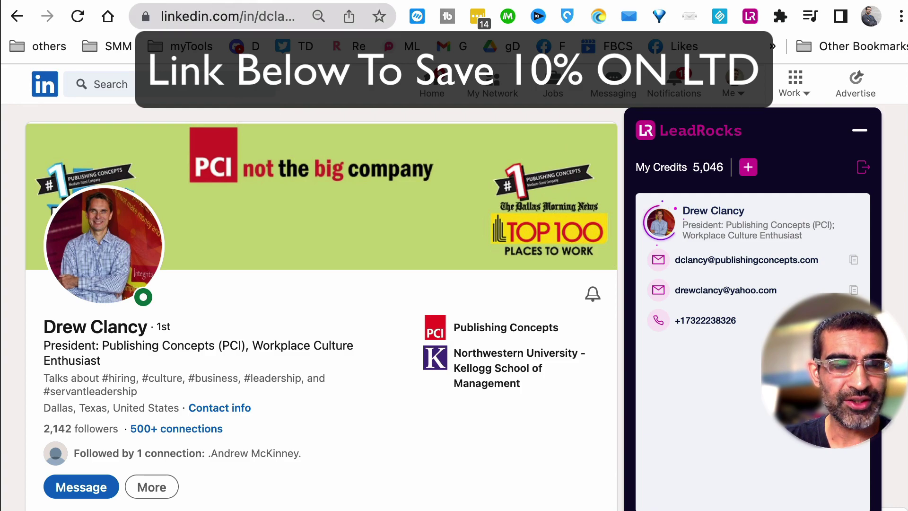
Scroll to the top of the leadrocks.io homepage to show the 'Better Leads For Your Needs' intro video
scroll(517, 296, up, 2)
scroll(518, 295, up, 10)
scroll(517, 295, up, 15)
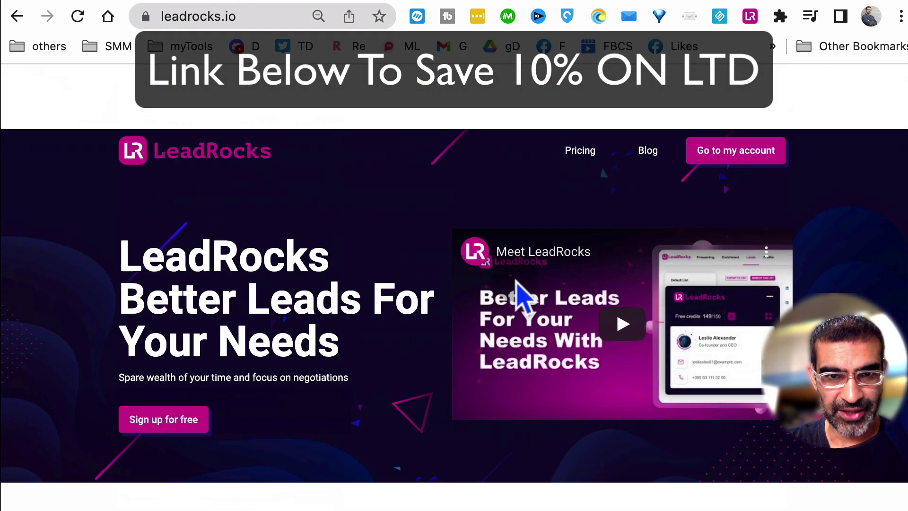
scroll(516, 281, down, 1)
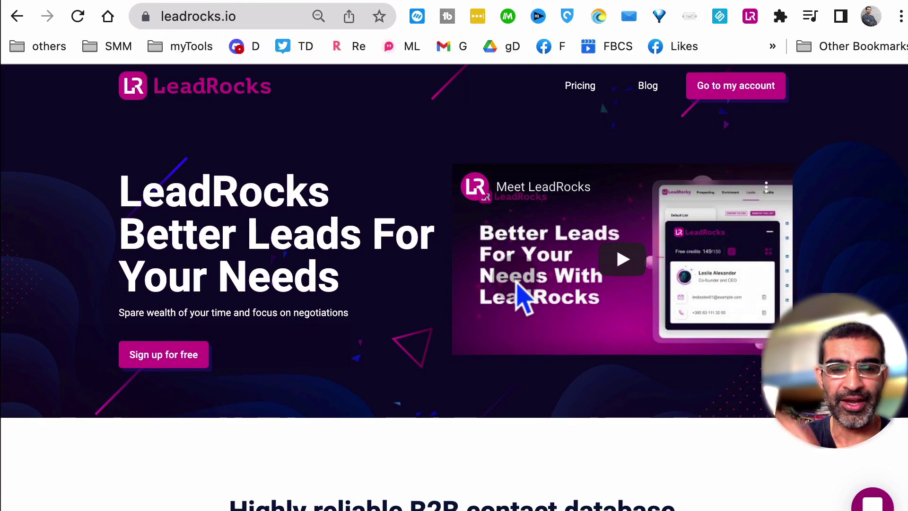